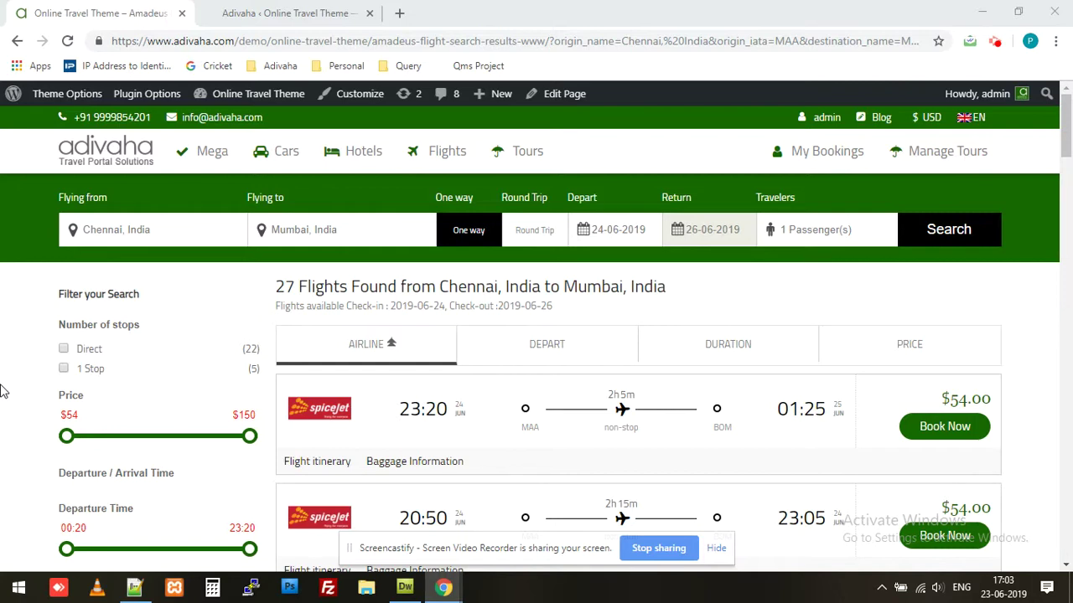
# Switch from the Chennai–Mumbai flight results to the Adivaha admin settings tab
pyautogui.hotkey('ctrl', 'Tab')
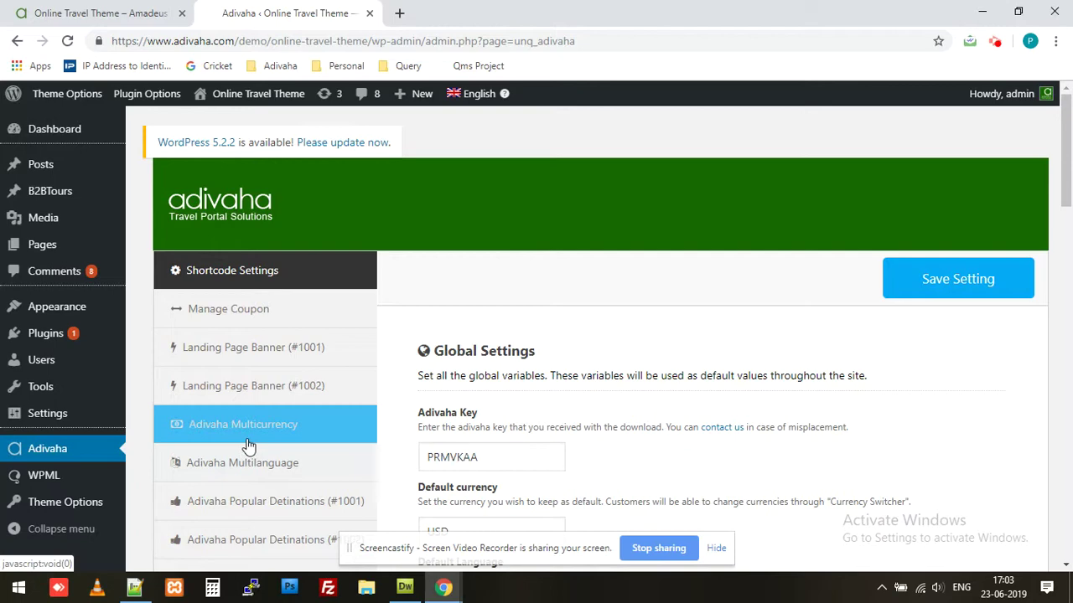
# Open the Amadeus Flight Booking section of the Adivaha settings
pyautogui.scroll(-2, 249, 448)
pyautogui.scroll(-3, 249, 448)
pyautogui.scroll(-3, 248, 448)
pyautogui.scroll(-1, 247, 452)
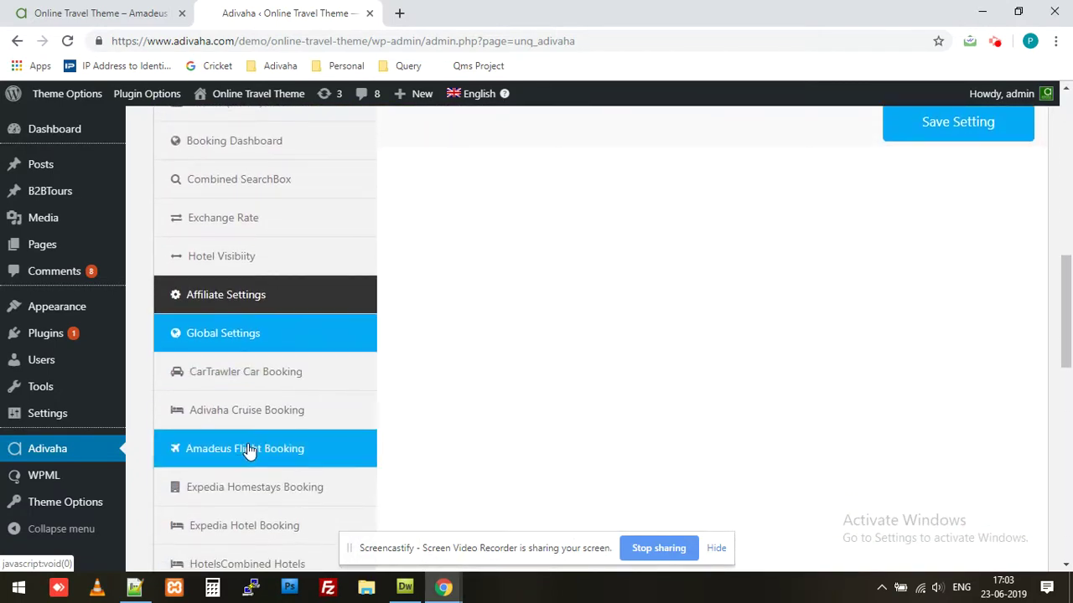
pyautogui.click(264, 456)
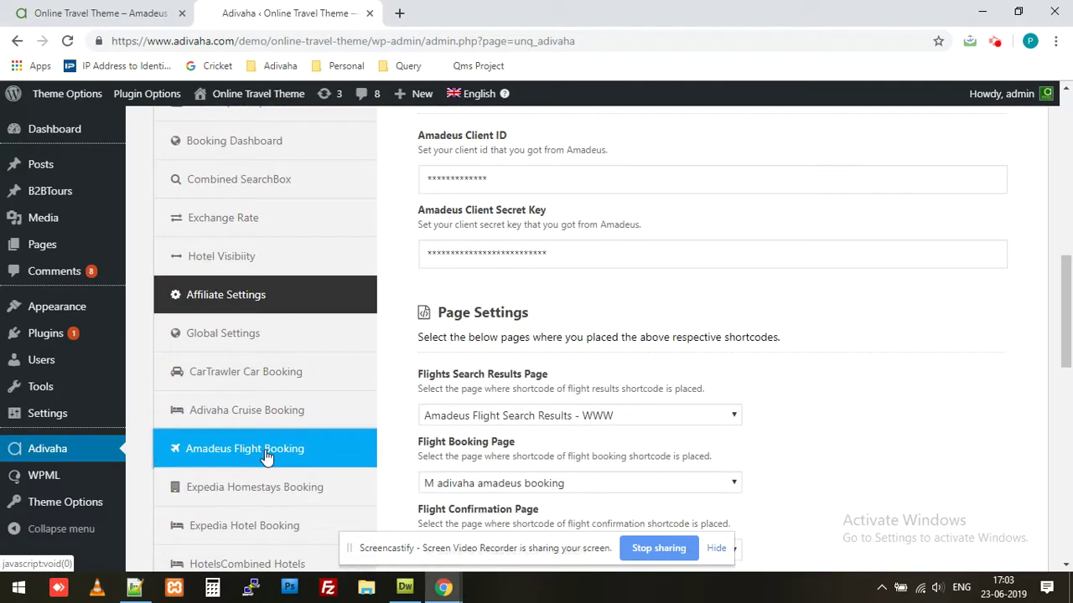
# Copy the Flights Booking shortcode and bring up the New > Page link menu
pyautogui.scroll(1, 402, 432)
pyautogui.scroll(3, 402, 431)
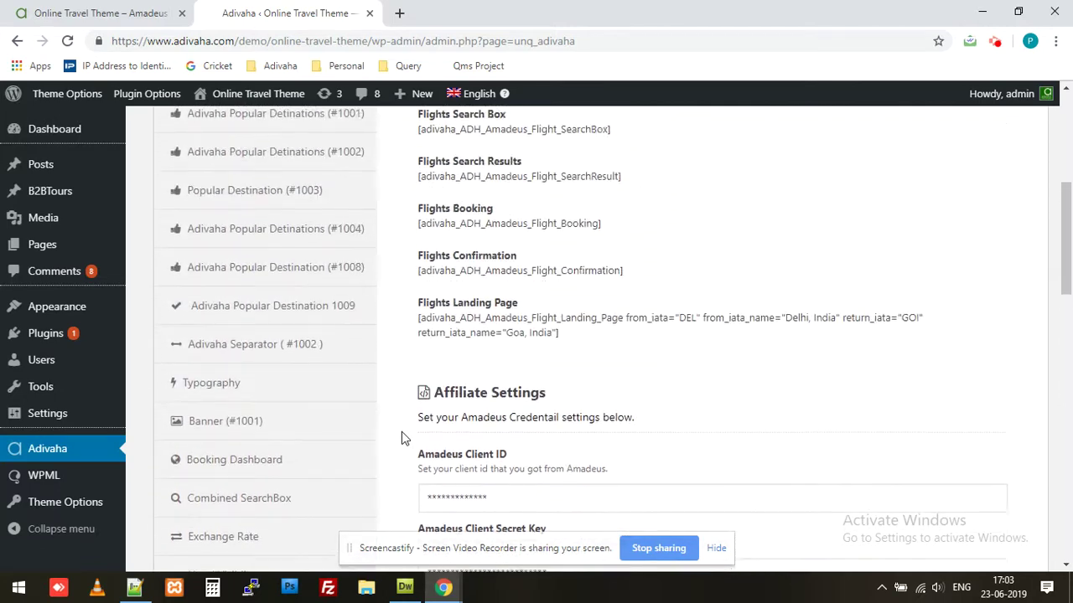
pyautogui.scroll(2, 402, 431)
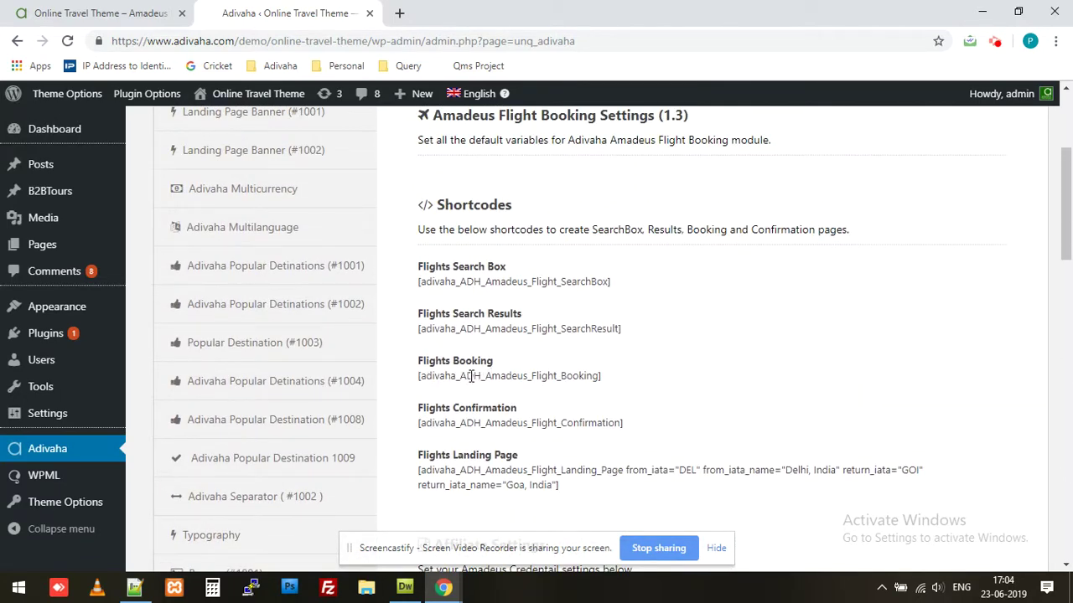
pyautogui.click(471, 376)
pyautogui.tripleClick(471, 377)
pyautogui.rightClick(490, 379)
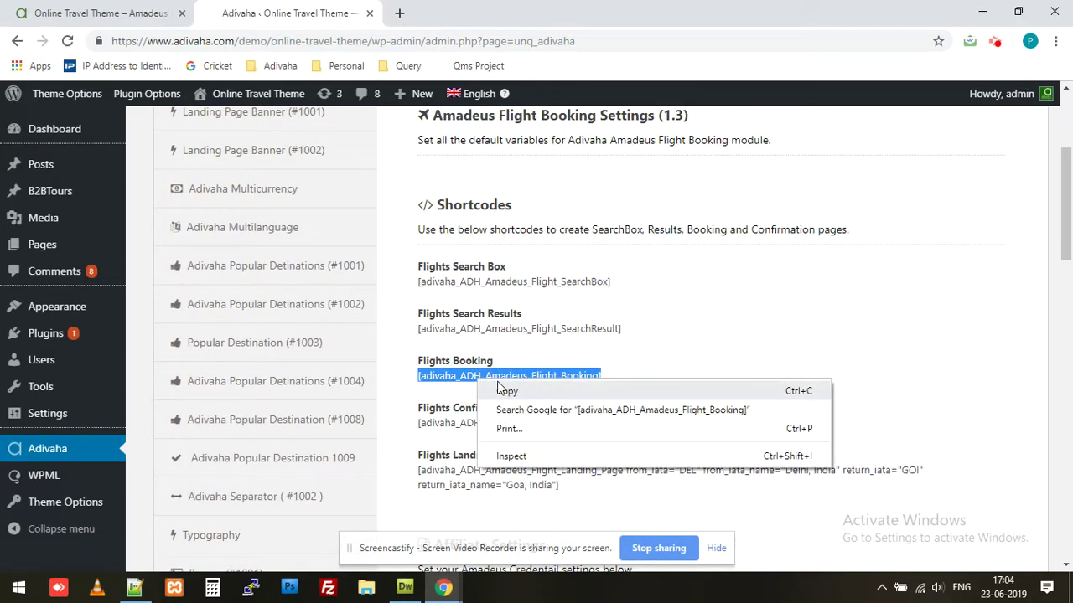
pyautogui.click(500, 386)
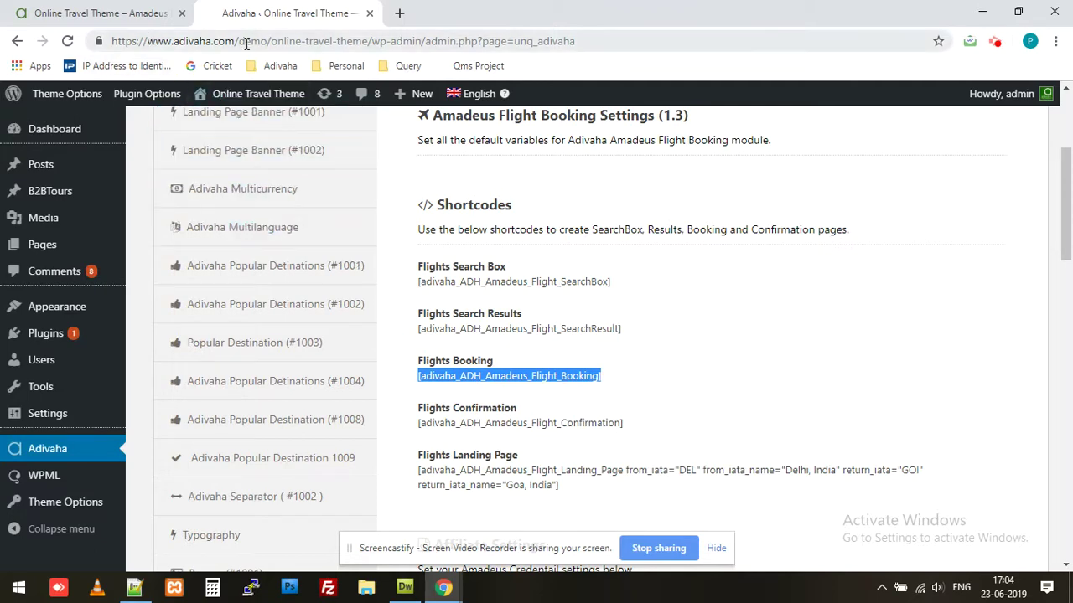
pyautogui.moveTo(415, 93)
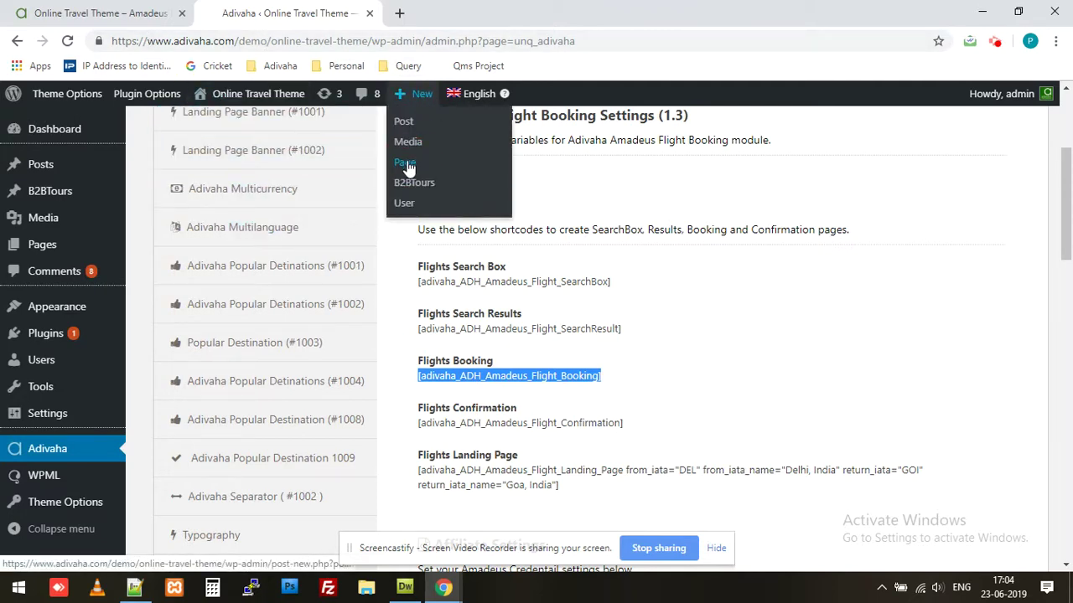
pyautogui.rightClick(408, 169)
# Open a new page editor in another tab titled 'Amadeus Flight Booking Page - WWW'
pyautogui.click(430, 175)
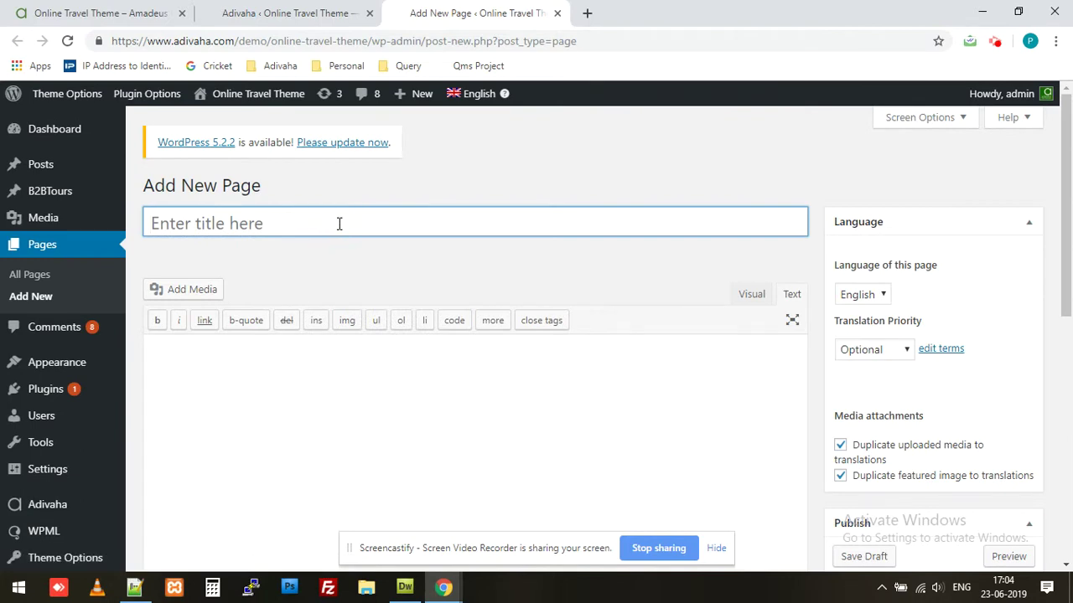
pyautogui.click(340, 223)
pyautogui.write('Amad')
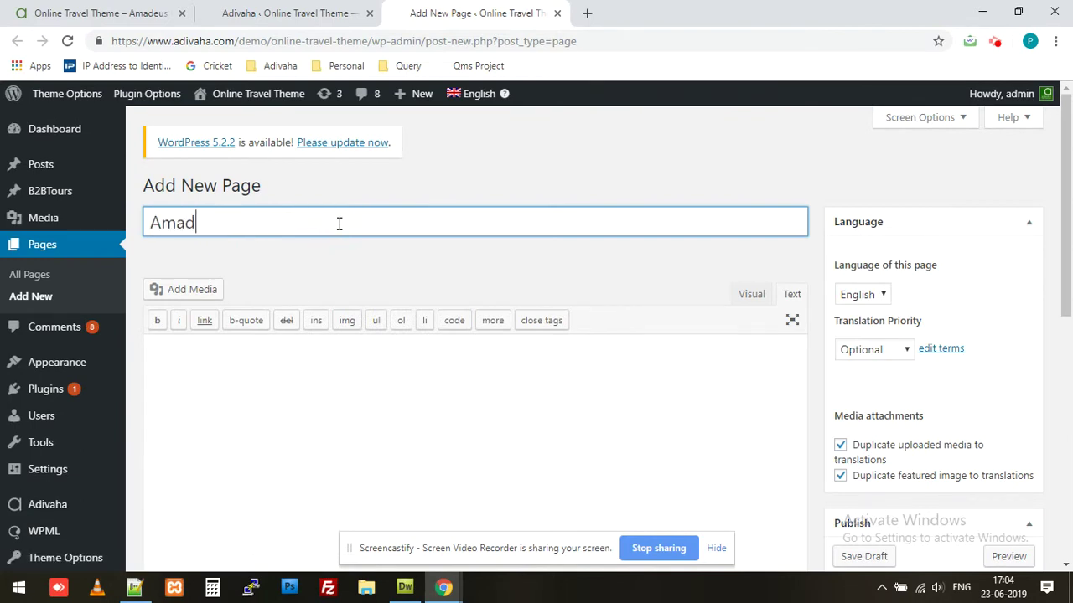
pyautogui.write('eus F')
pyautogui.write('light Booking P')
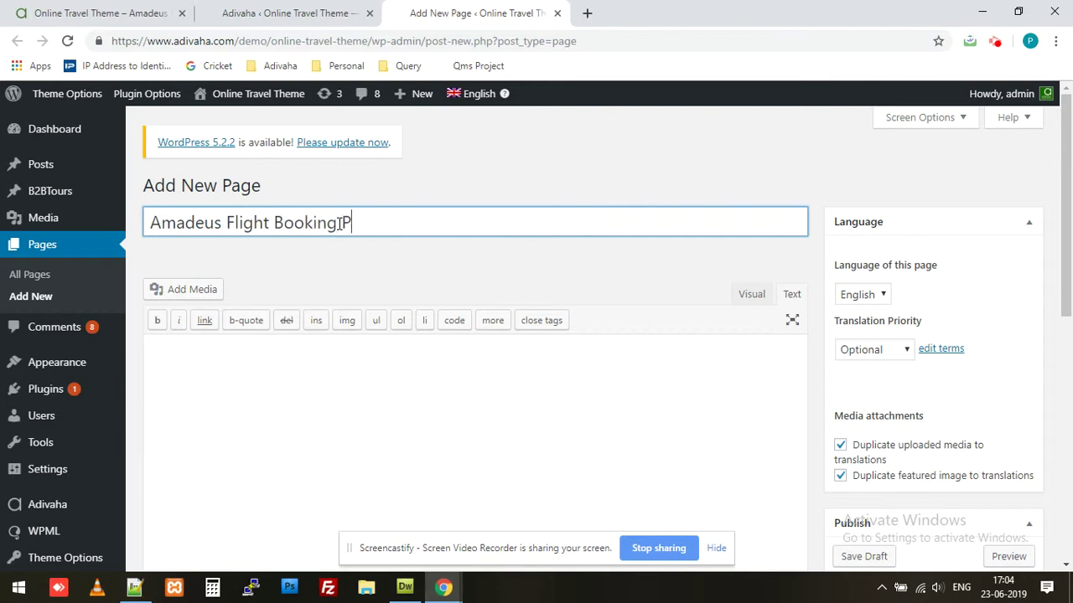
pyautogui.write('age - WWW')
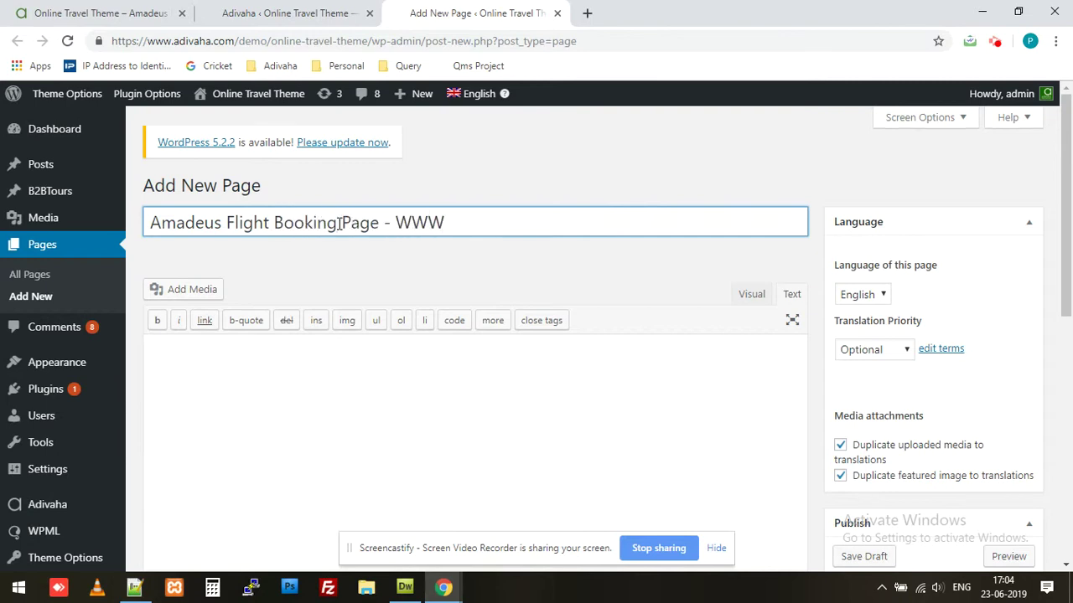
# Paste the [adivaha_ADH_Amadeus_Flight_Booking] shortcode into the content, publish, and select the title
pyautogui.click(349, 369)
pyautogui.hotkey('ctrl', 'v')
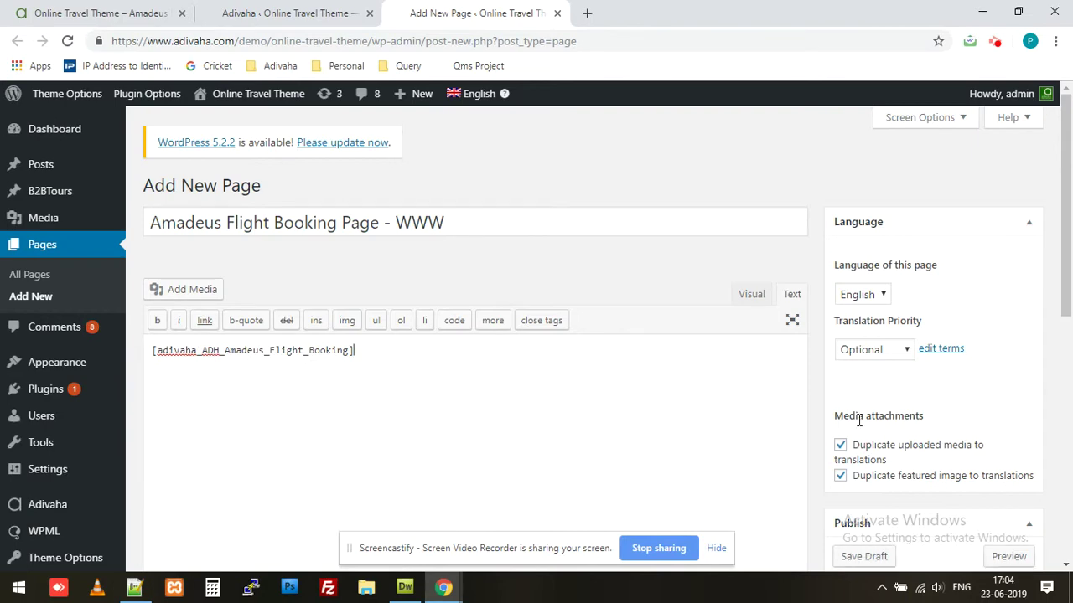
pyautogui.scroll(-2, 858, 420)
pyautogui.click(1005, 515)
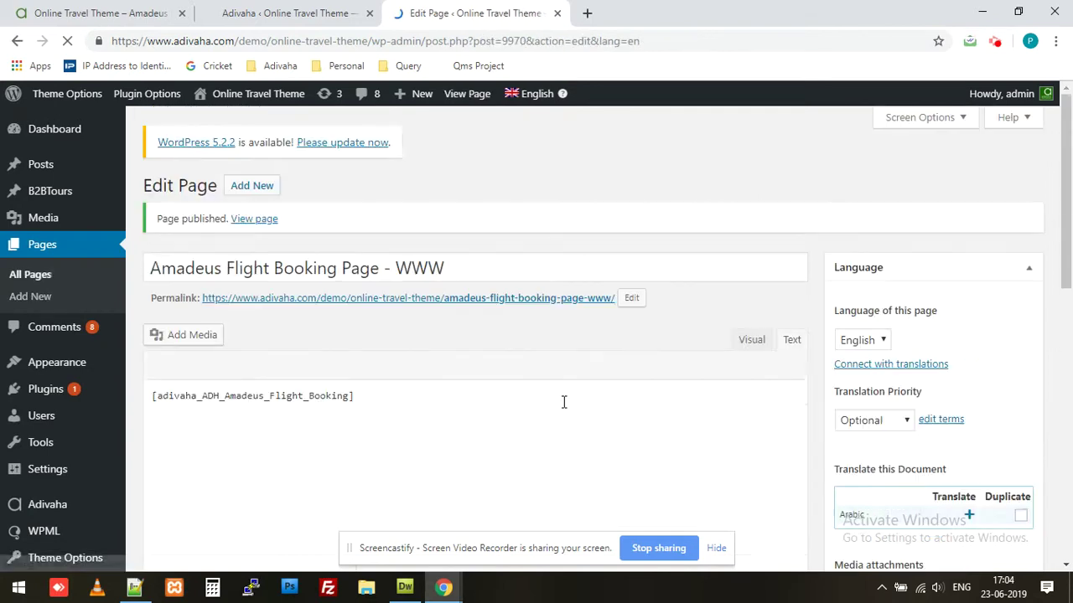
pyautogui.moveTo(466, 270); pyautogui.dragTo(151, 268)
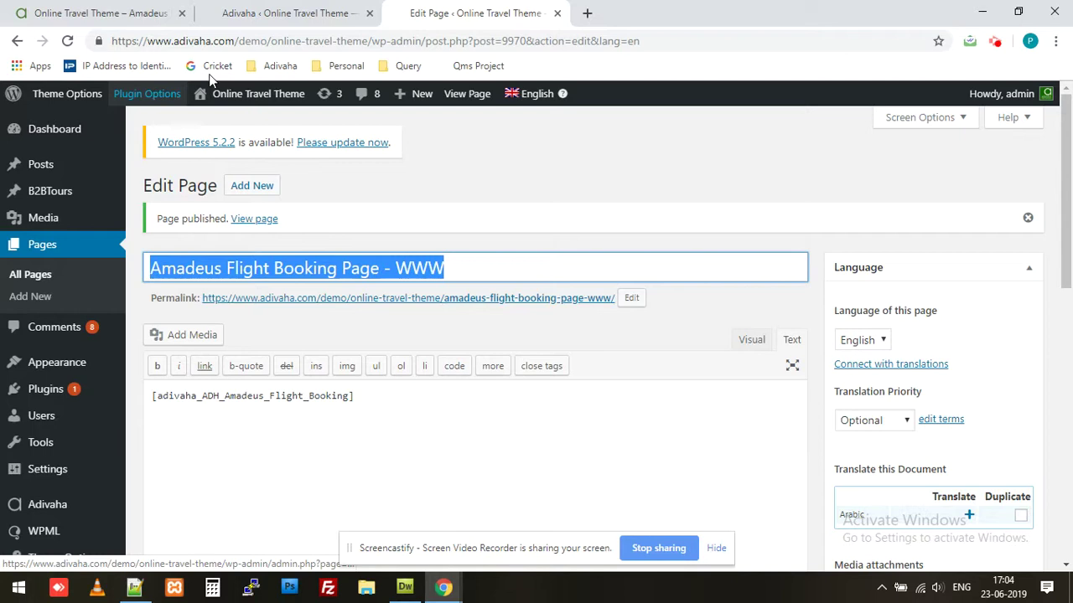
# Reopen the Adivaha settings, close the older tab, and expand Amadeus Flight Booking
pyautogui.click(141, 99)
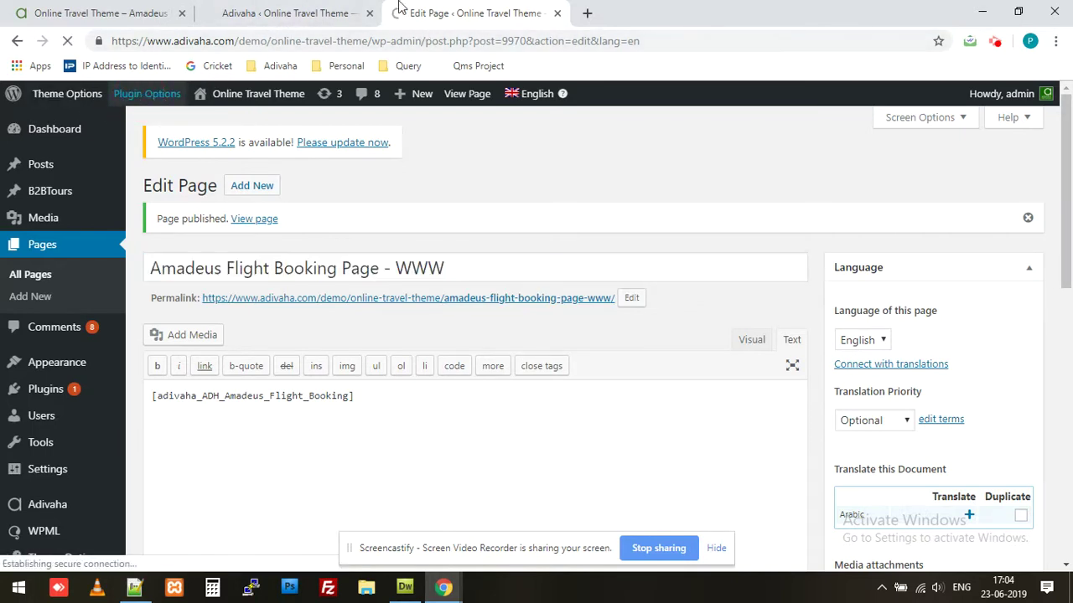
pyautogui.click(369, 13)
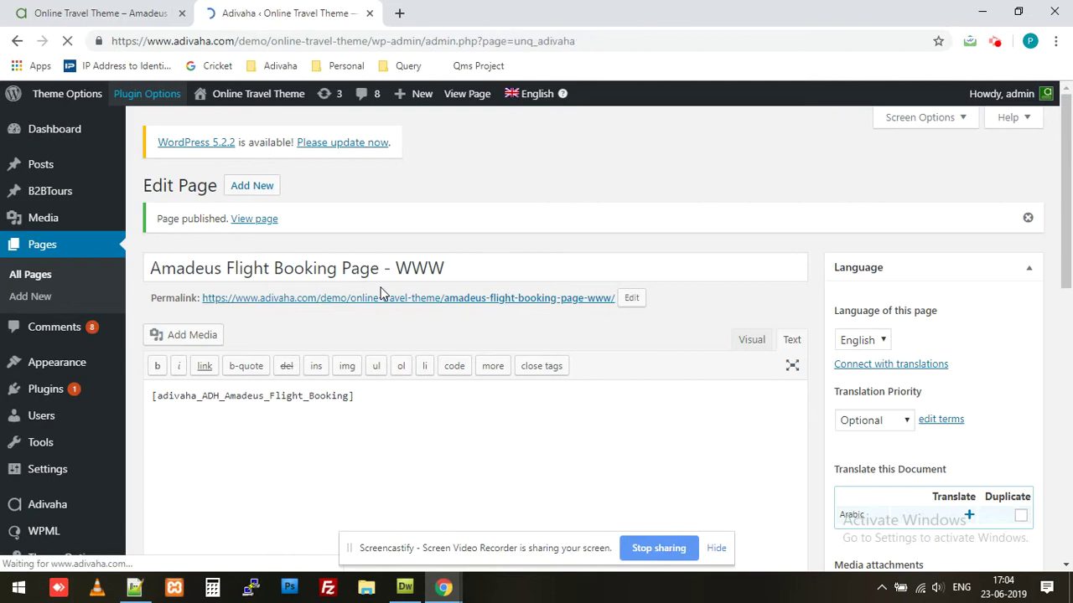
pyautogui.scroll(-3, 381, 295)
pyautogui.scroll(-2, 381, 298)
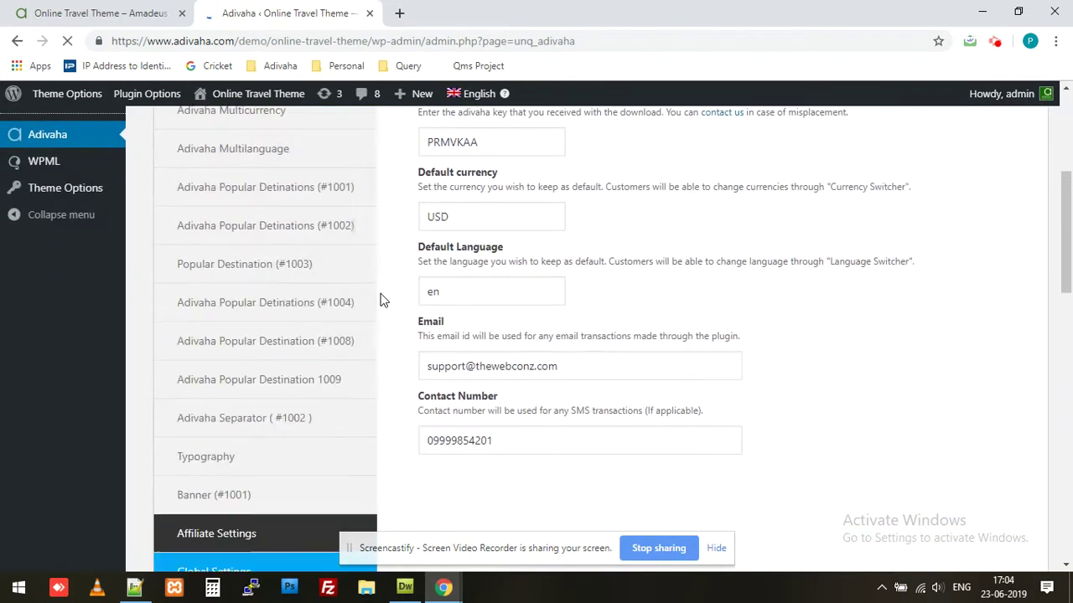
pyautogui.scroll(-3, 380, 300)
pyautogui.scroll(-2, 380, 300)
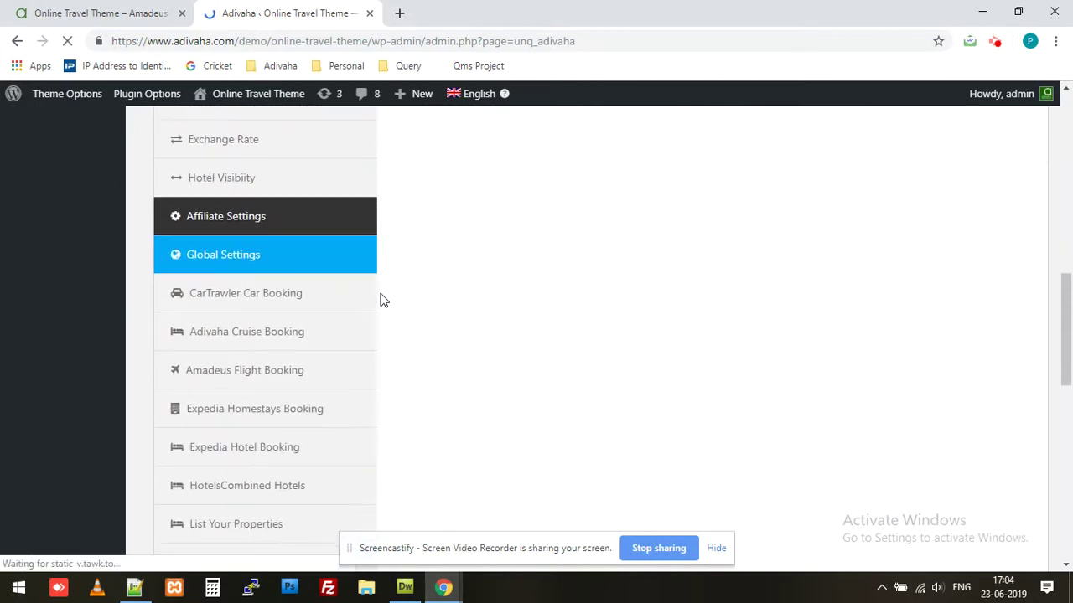
pyautogui.click(257, 372)
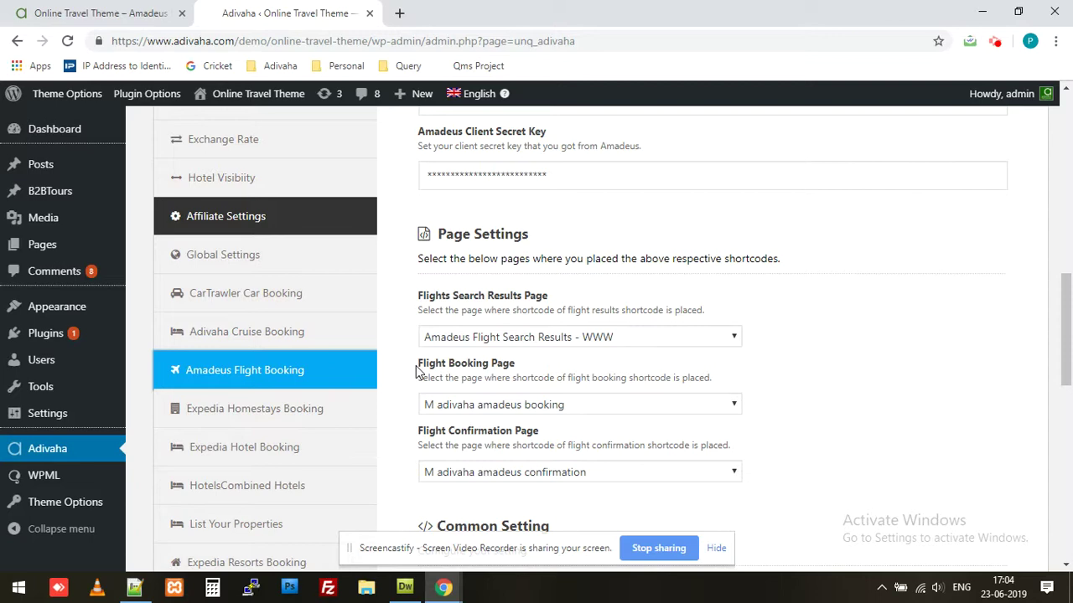
# Choose 'Amadeus Flight Search Results - WWW' as the Flight Booking Page
pyautogui.moveTo(417, 371); pyautogui.dragTo(479, 366)
pyautogui.click(456, 390)
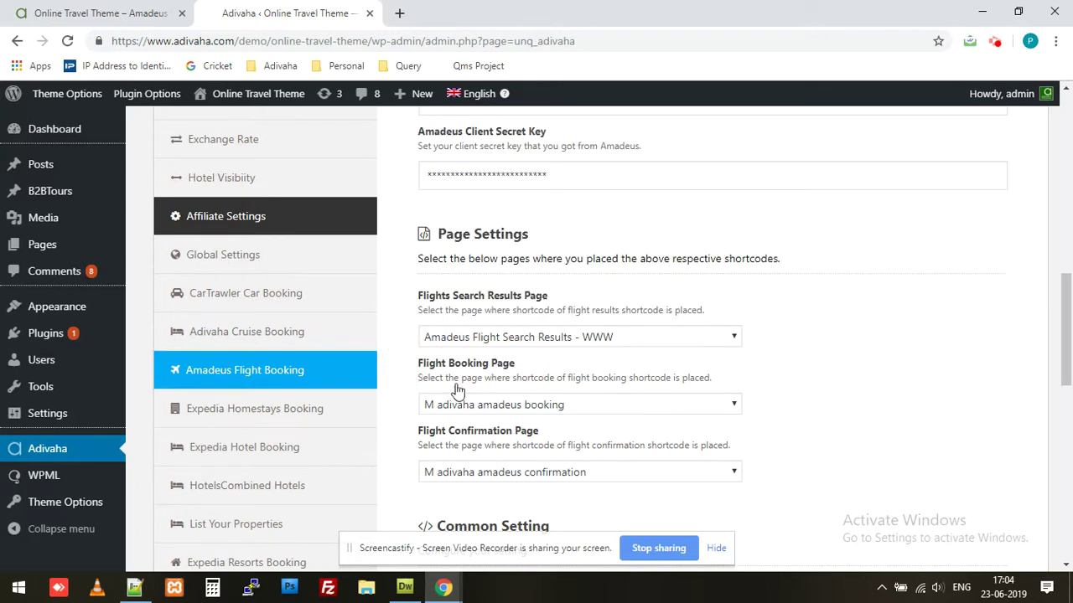
pyautogui.click(479, 406)
pyautogui.scroll(-4, 520, 279)
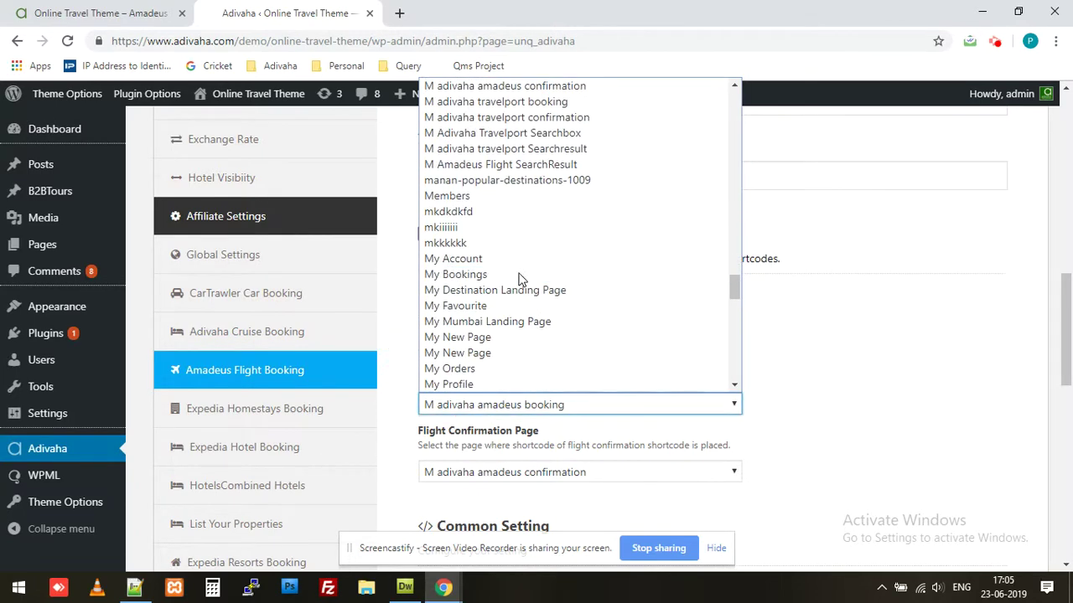
pyautogui.scroll(-2, 519, 279)
pyautogui.scroll(-2, 519, 279)
pyautogui.press('Home')
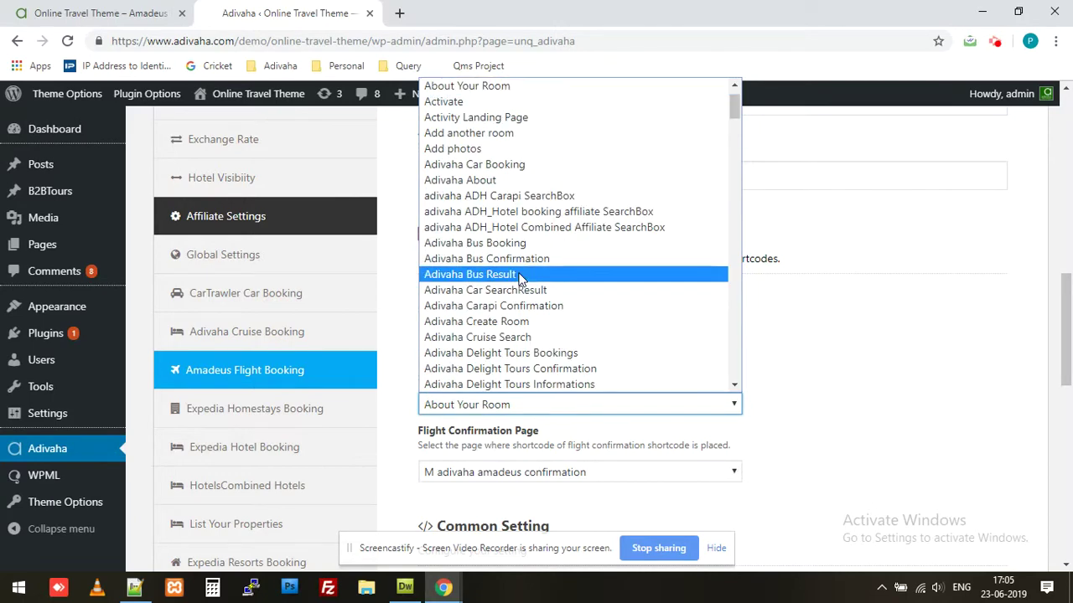
pyautogui.scroll(-2, 519, 279)
pyautogui.scroll(-2, 522, 293)
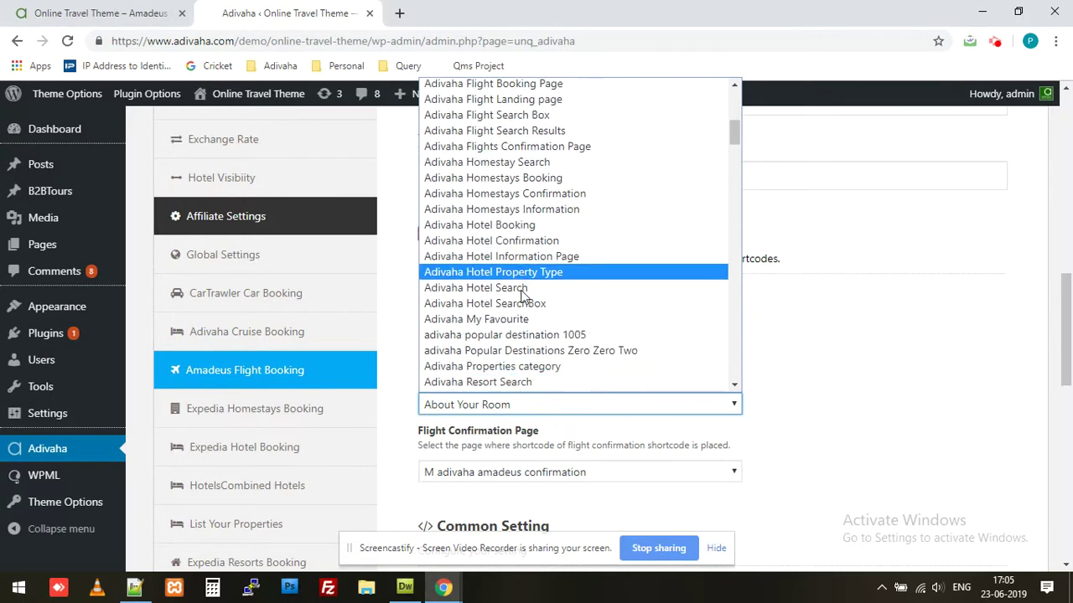
pyautogui.scroll(-2, 524, 297)
pyautogui.scroll(-4, 522, 297)
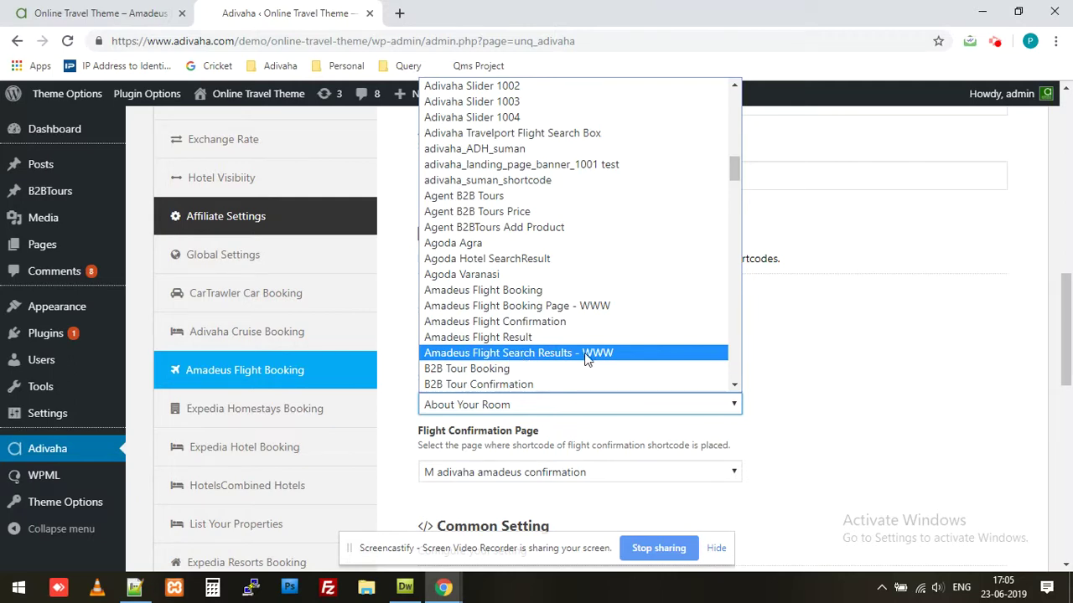
pyautogui.click(587, 353)
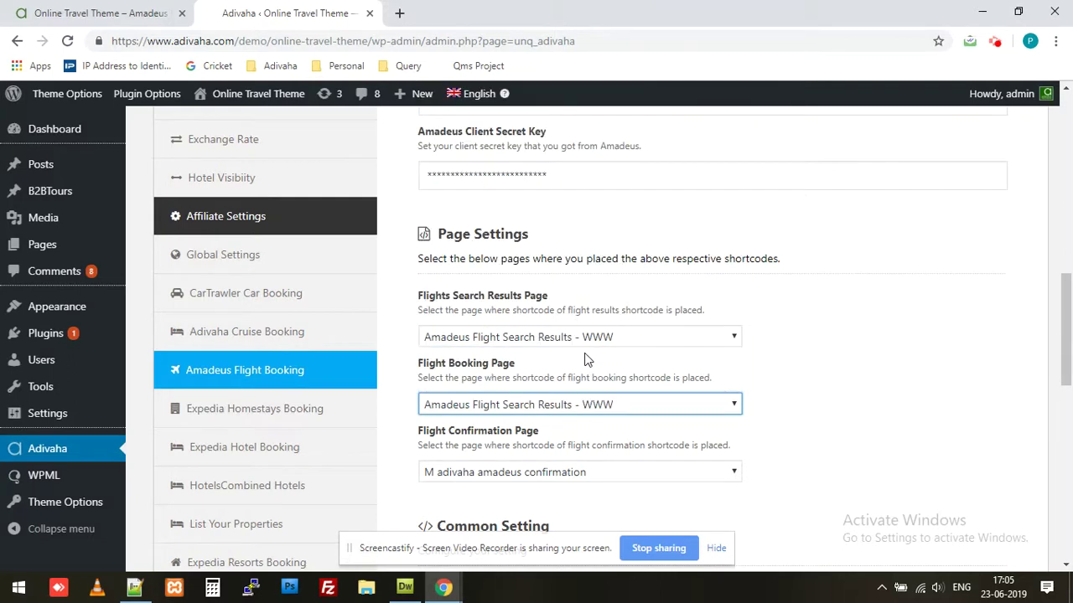
# Save the Amadeus Flight Booking settings with Save Setting
pyautogui.scroll(2, 936, 354)
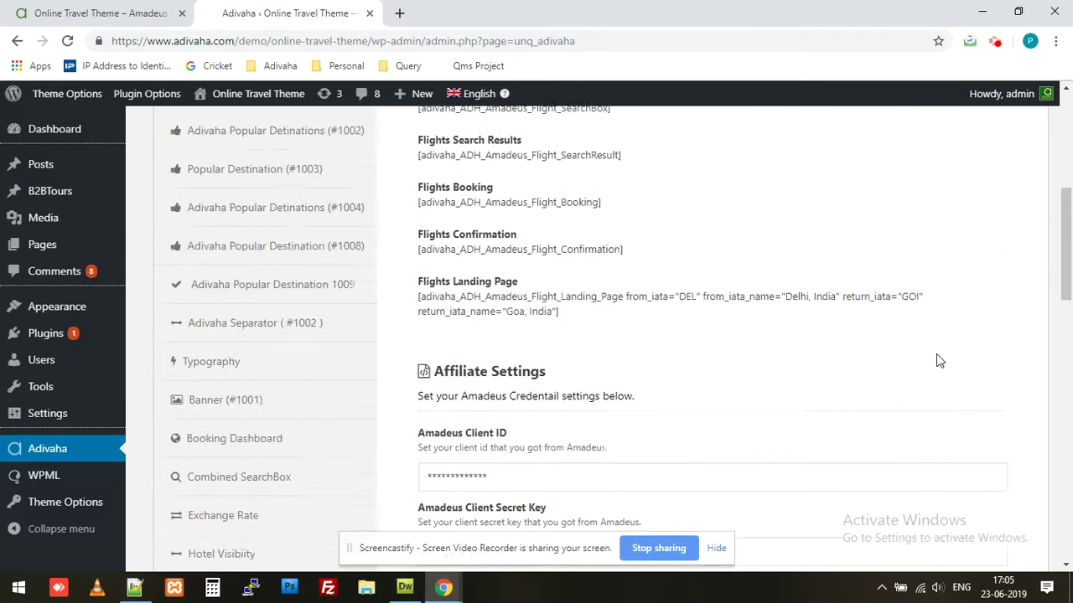
pyautogui.scroll(-3, 936, 353)
pyautogui.scroll(-5, 939, 362)
pyautogui.scroll(-4, 970, 453)
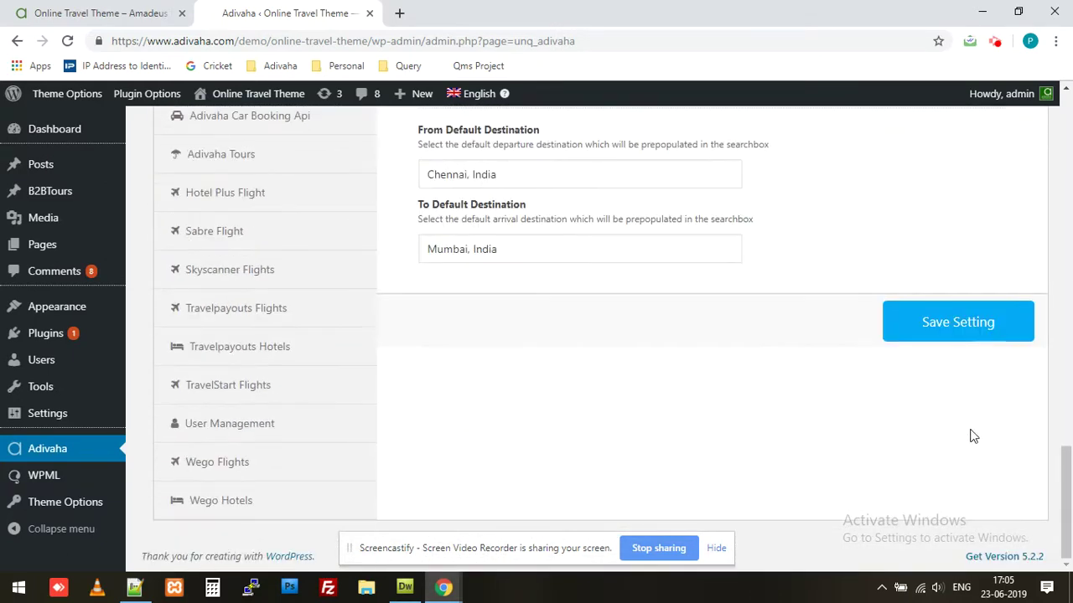
pyautogui.click(952, 326)
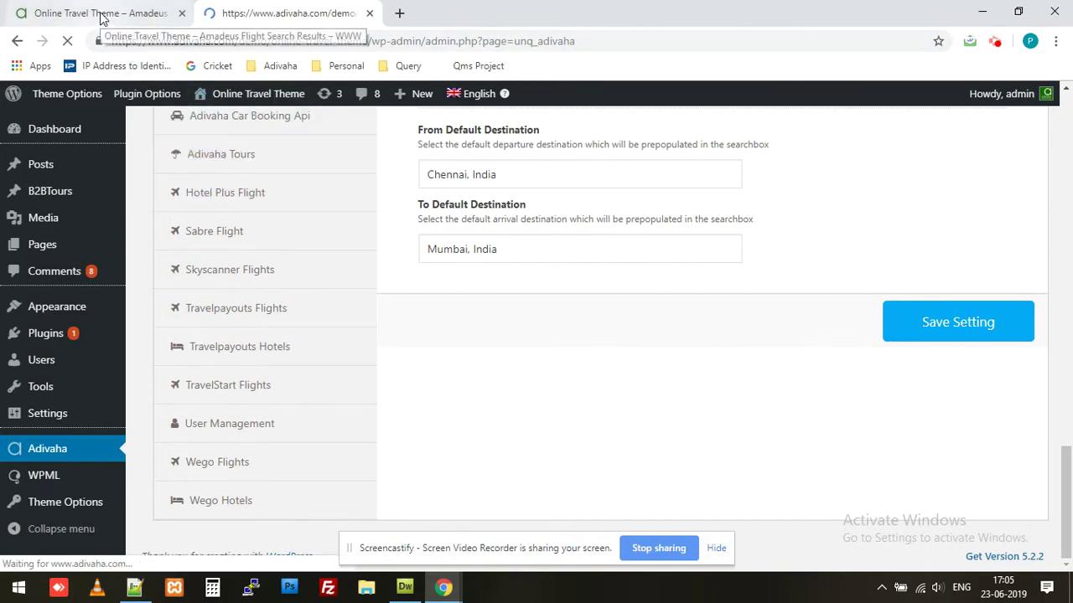
# Reload the Chennai–Mumbai flight results and book the 20:50 SpiceJet flight
pyautogui.click(100, 14)
pyautogui.press('F5')
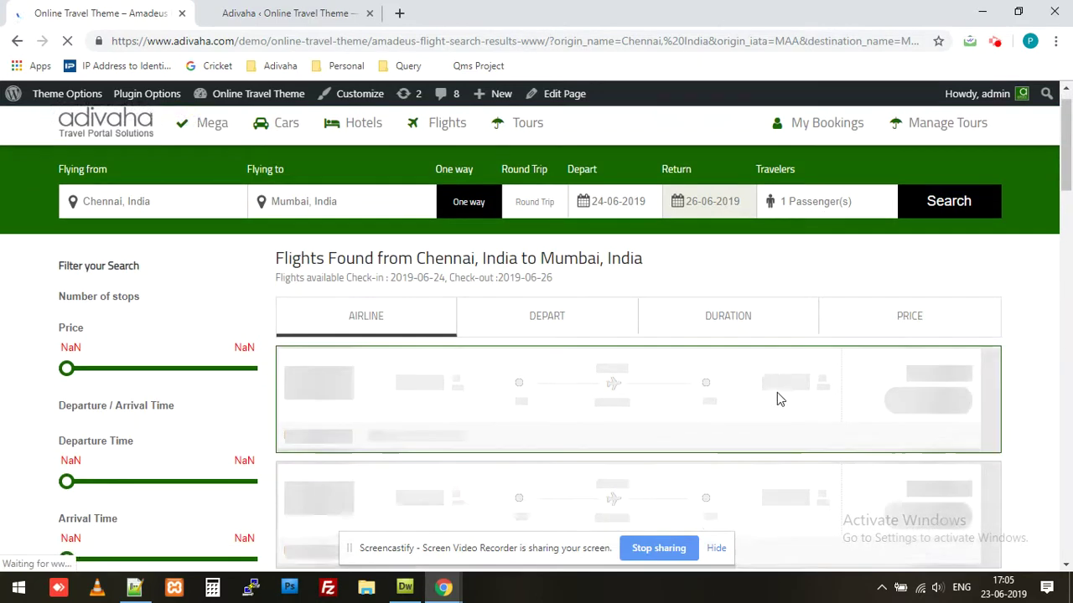
pyautogui.scroll(-2, 777, 399)
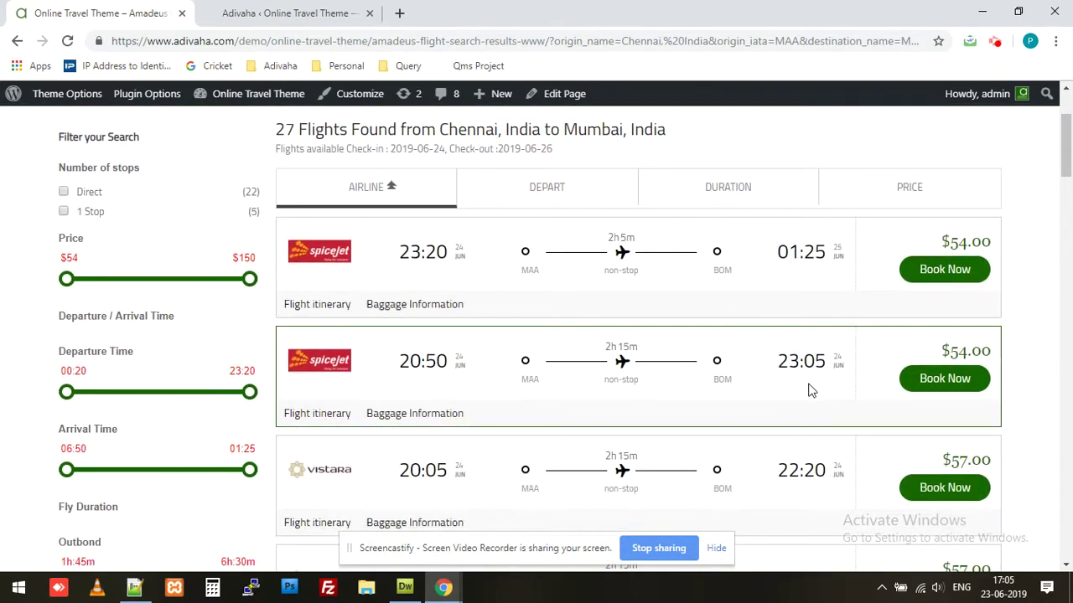
pyautogui.scroll(-1, 879, 391)
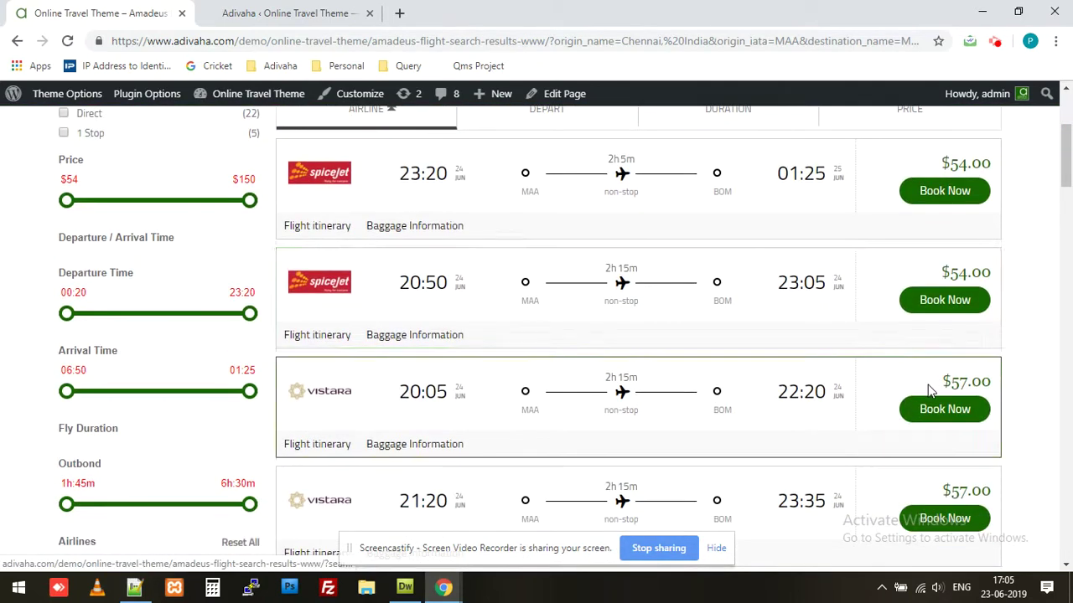
pyautogui.click(944, 302)
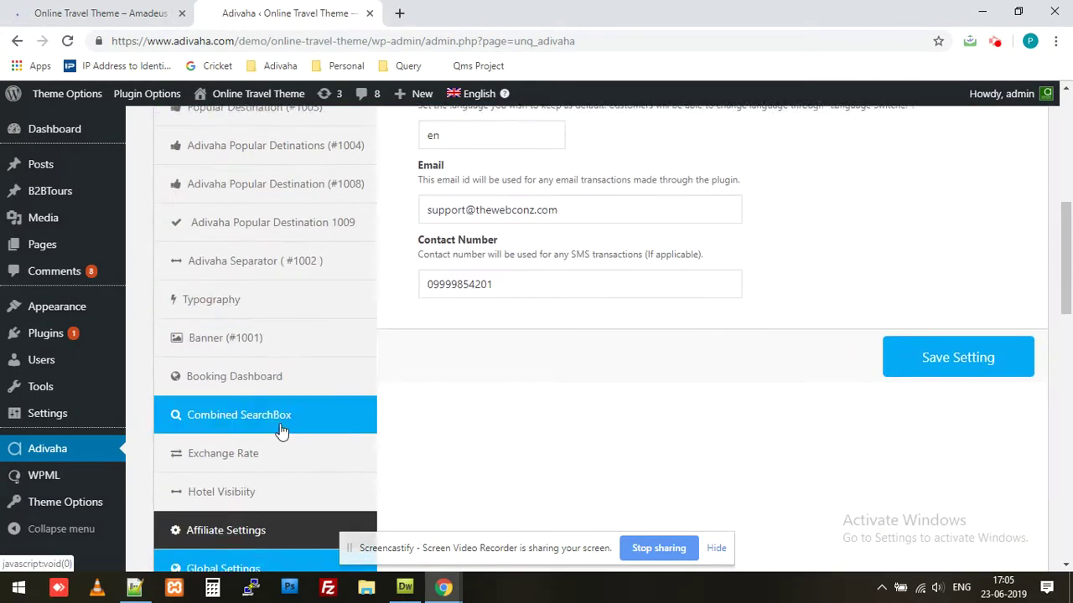
pyautogui.scroll(-1, 282, 433)
pyautogui.scroll(-3, 280, 440)
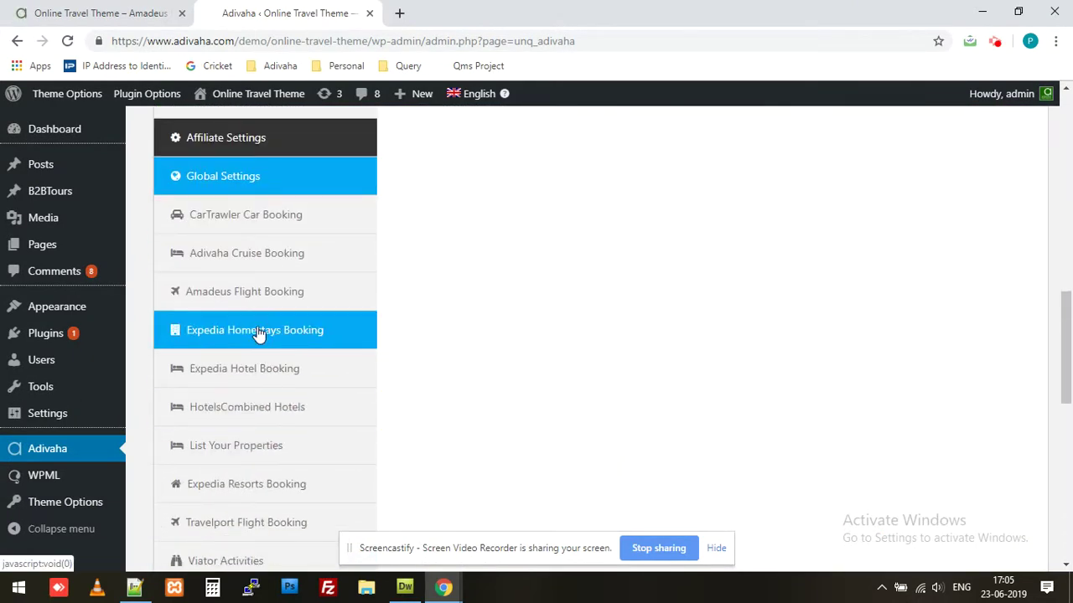
# Save 'Amadeus Flight Booking Page - WWW' as Flight Booking Page, then return to flight results
pyautogui.click(258, 295)
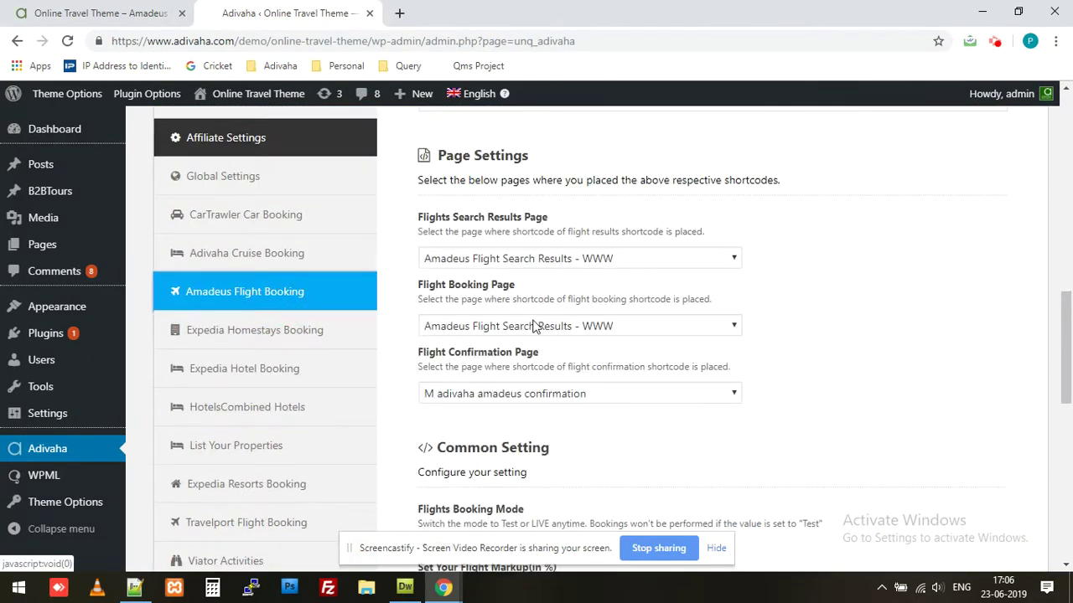
pyautogui.click(472, 327)
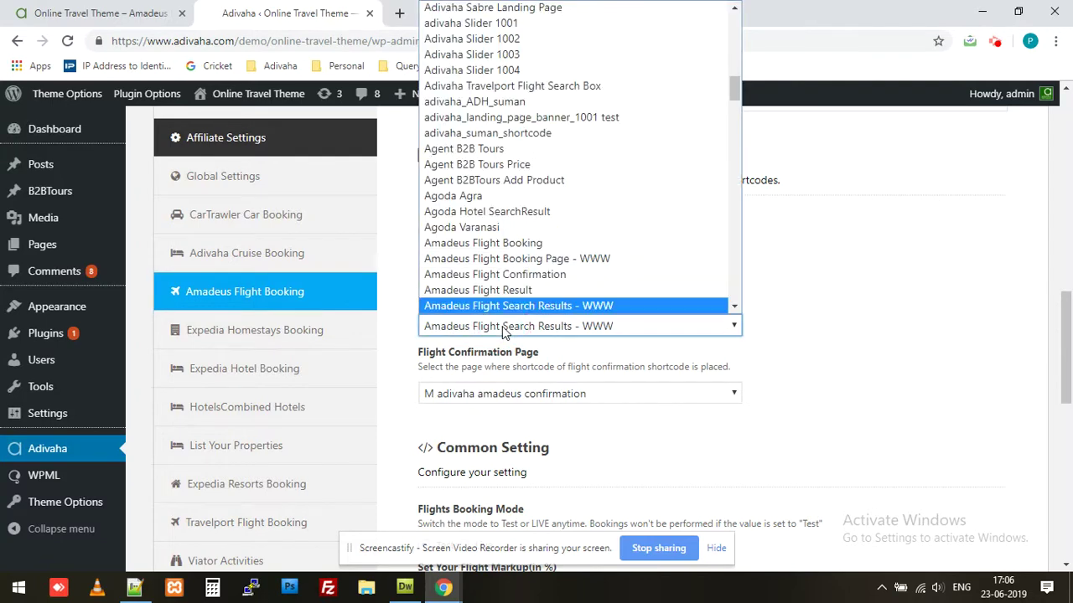
pyautogui.scroll(-4, 509, 285)
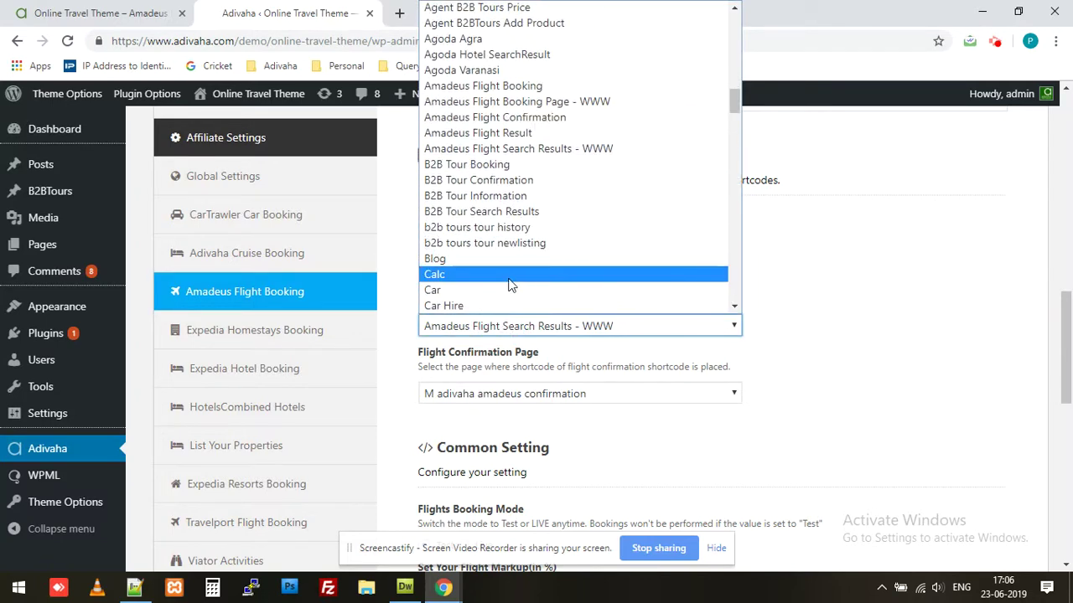
pyautogui.click(511, 101)
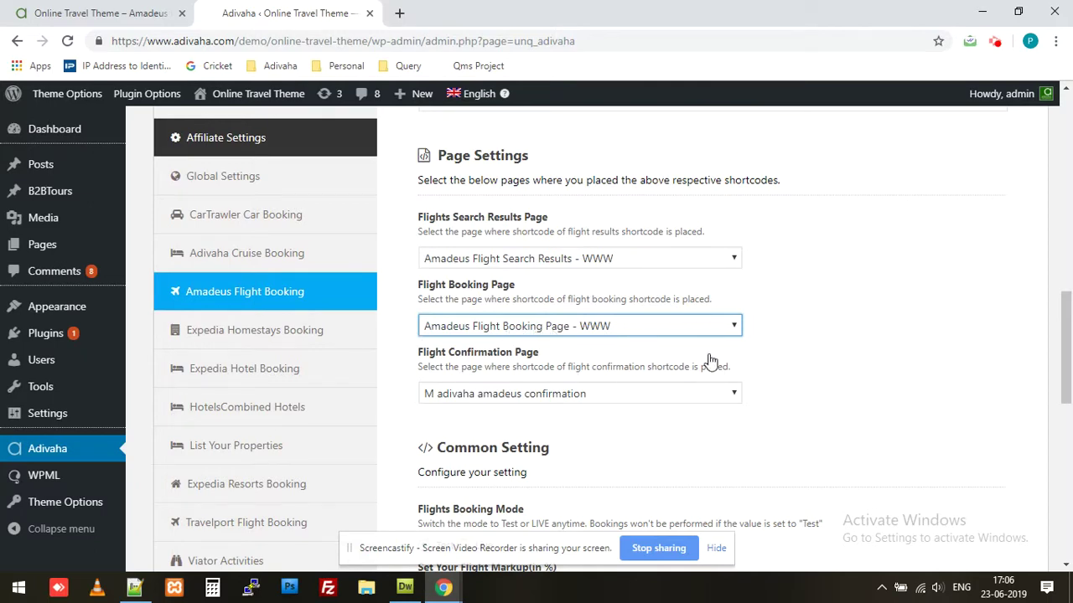
pyautogui.scroll(-5, 919, 376)
pyautogui.scroll(-2, 948, 400)
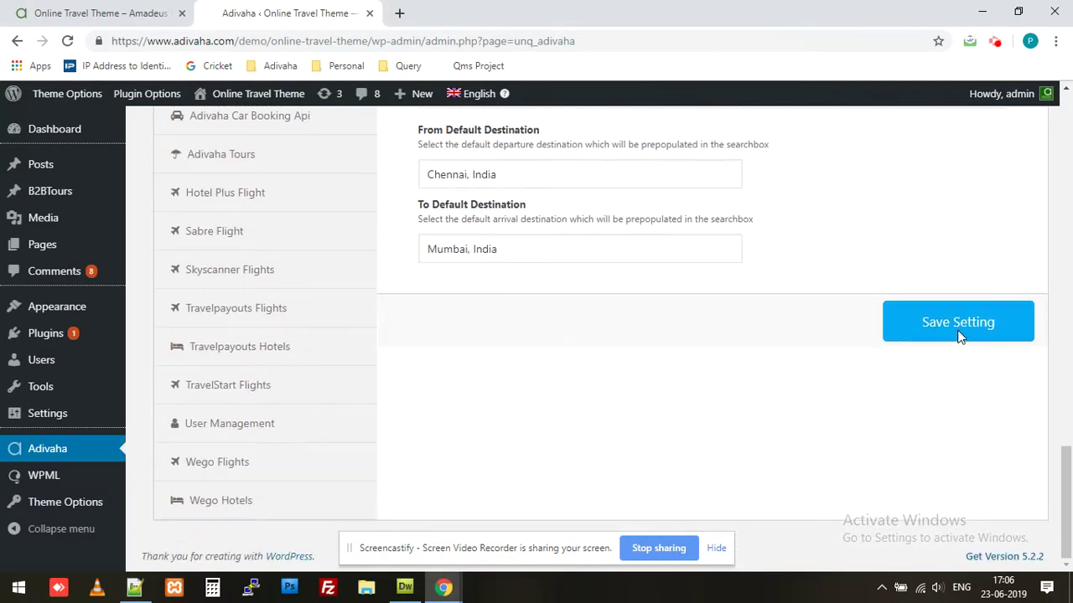
pyautogui.click(958, 332)
pyautogui.click(78, 13)
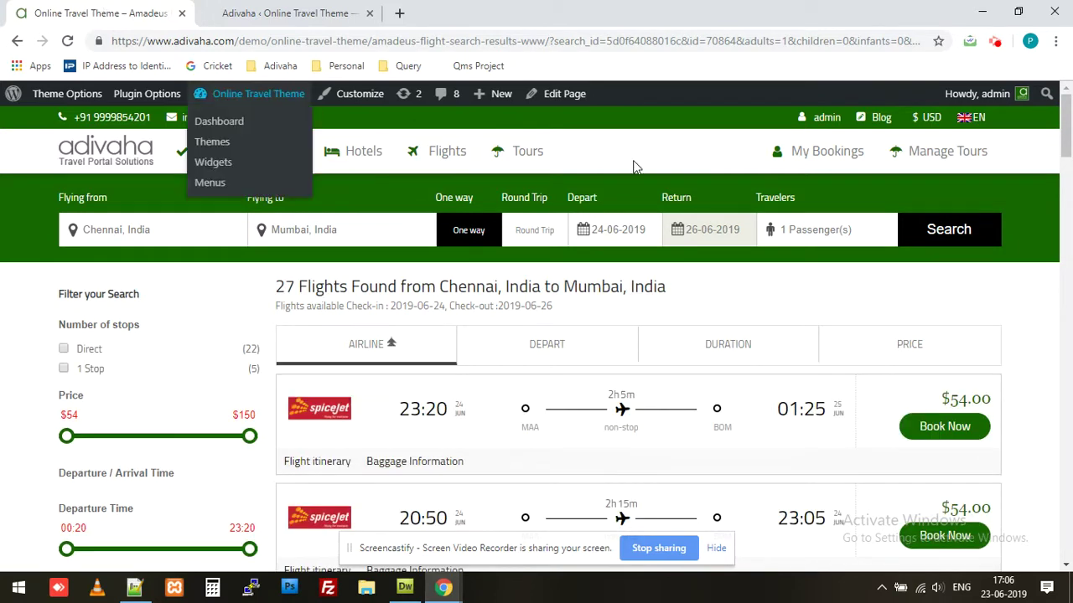
# Book the $54 23:20 SpiceJet flight and check the booking page address
pyautogui.click(945, 429)
pyautogui.moveTo(250, 93)
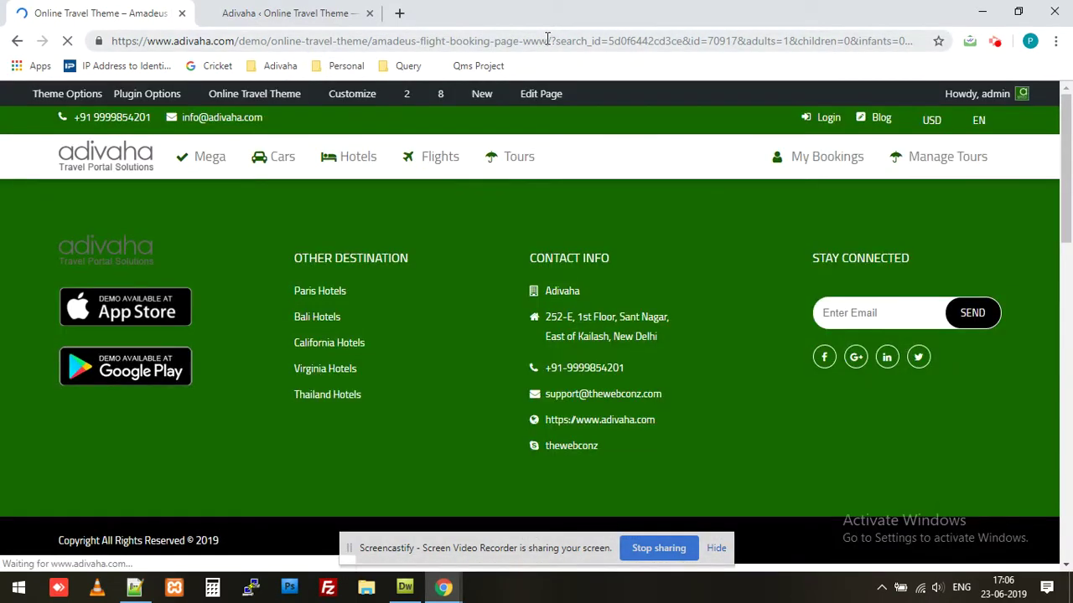
pyautogui.moveTo(546, 40); pyautogui.dragTo(372, 40)
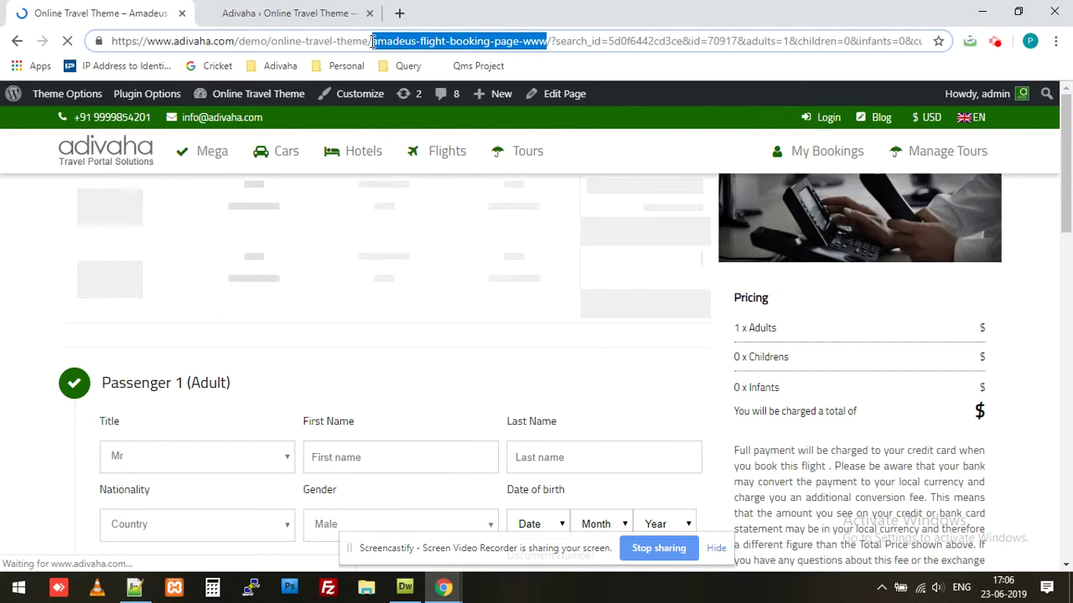
pyautogui.scroll(-2, 28, 285)
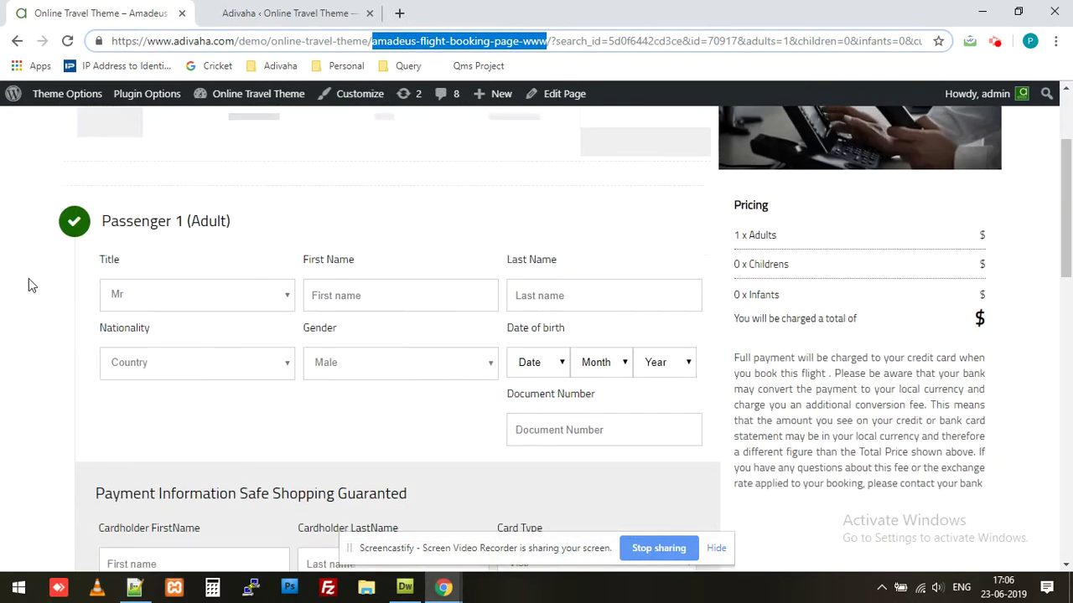
pyautogui.scroll(-1, 28, 284)
pyautogui.scroll(-1, 29, 285)
pyautogui.scroll(-1, 29, 285)
pyautogui.scroll(-1, 28, 285)
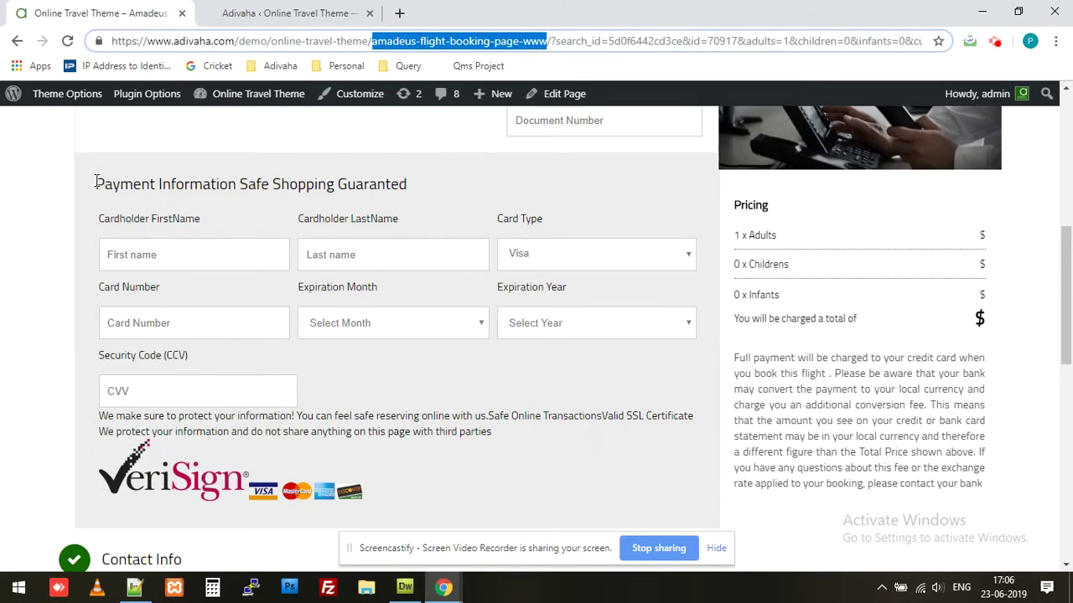
# Review the Payment Information section and scroll down through the contact form
pyautogui.moveTo(95, 179); pyautogui.dragTo(125, 210)
pyautogui.moveTo(353, 406); pyautogui.dragTo(493, 431)
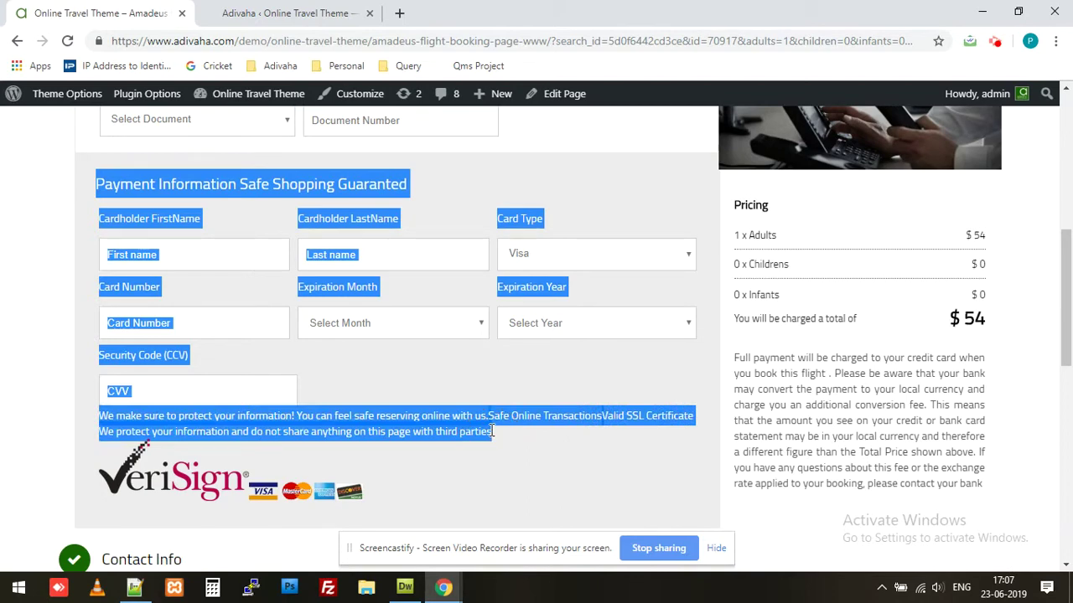
pyautogui.click(482, 430)
pyautogui.scroll(-1, 480, 431)
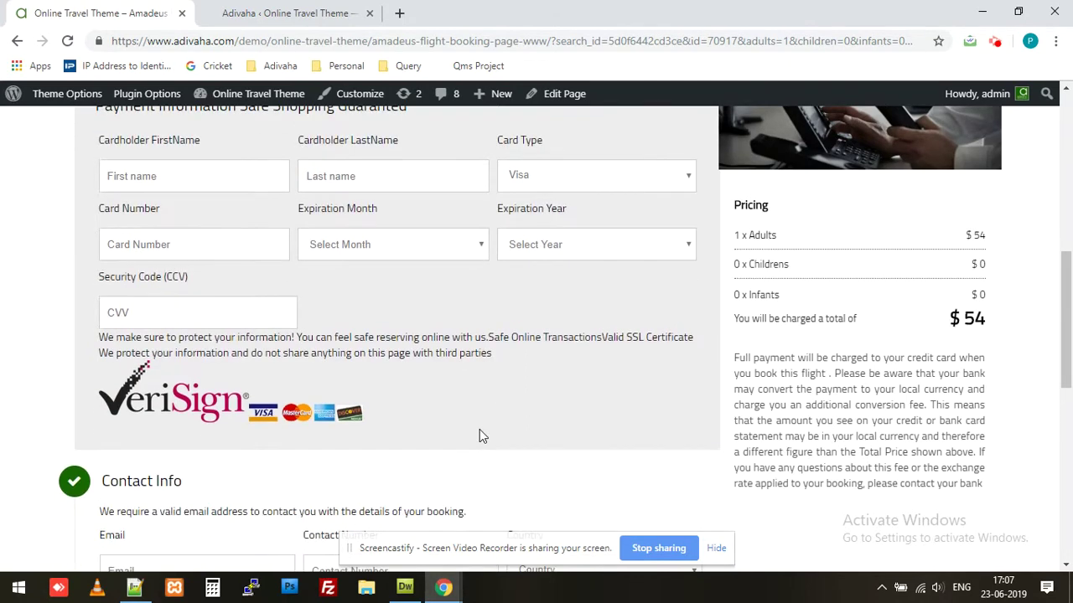
pyautogui.scroll(-1, 480, 431)
pyautogui.scroll(-2, 480, 430)
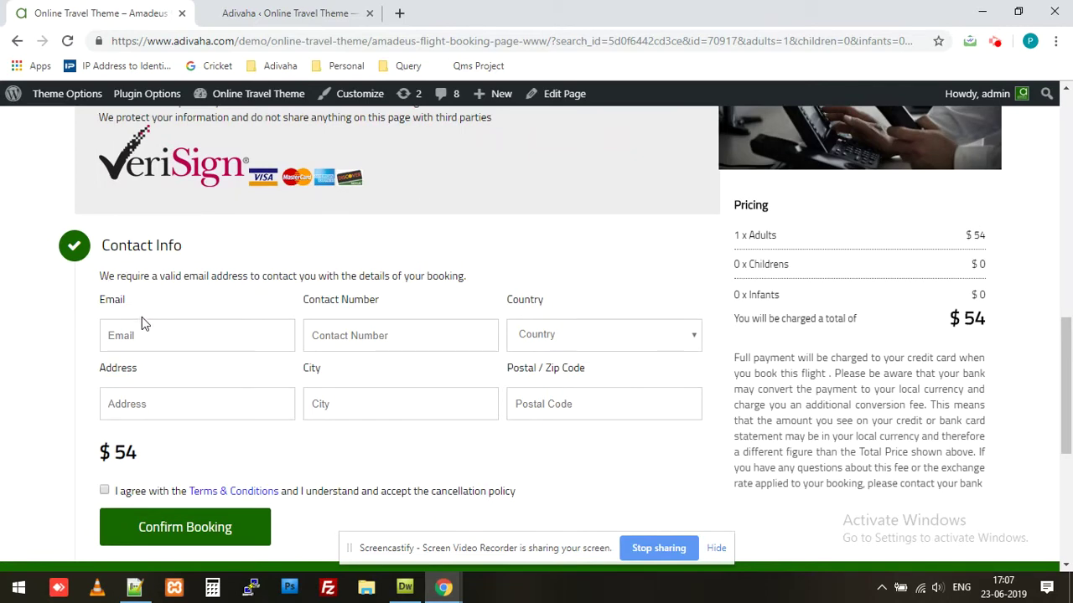
pyautogui.scroll(-2, 170, 347)
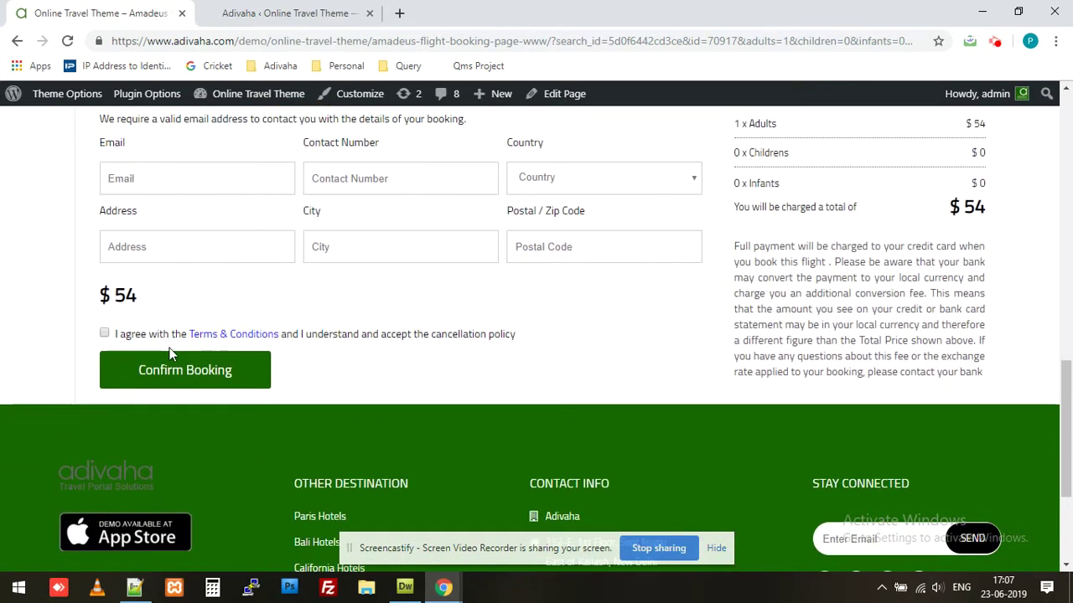